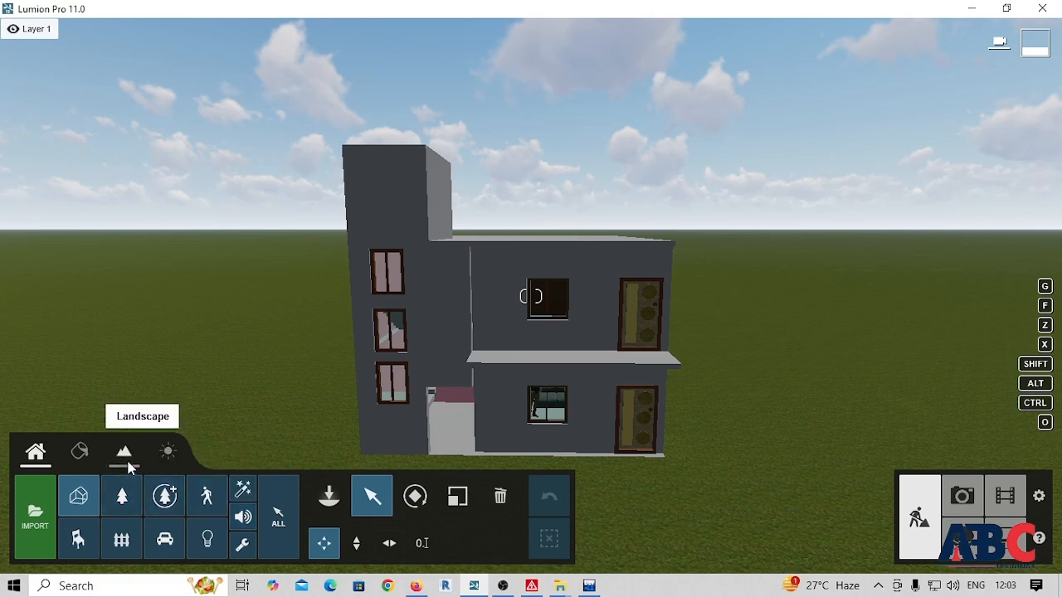
# - Adjust the weather's sun to a north-easterly direction and lower it close to the horizon for a sunset light
pyautogui.click(169, 453)
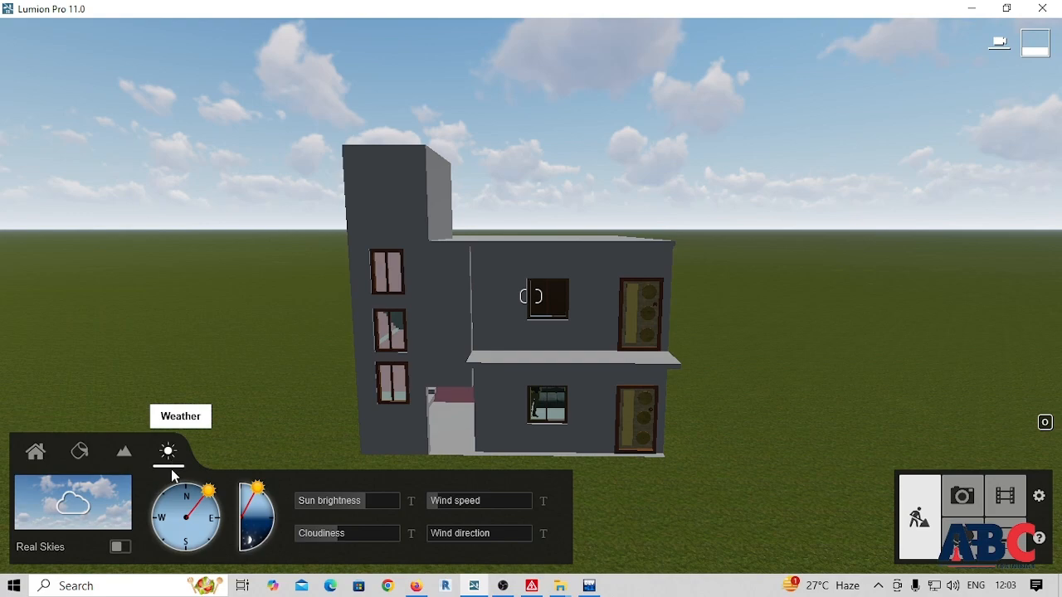
pyautogui.moveTo(253, 495)
pyautogui.mouseDown()
pyautogui.moveTo(273, 525)
pyautogui.moveTo(268, 498)
pyautogui.moveTo(191, 490)
pyautogui.moveTo(220, 518)
pyautogui.moveTo(187, 551)
pyautogui.moveTo(157, 520)
pyautogui.moveTo(171, 550)
pyautogui.moveTo(199, 552)
pyautogui.moveTo(214, 537)
pyautogui.moveTo(219, 511)
pyautogui.moveTo(209, 492)
pyautogui.mouseUp()
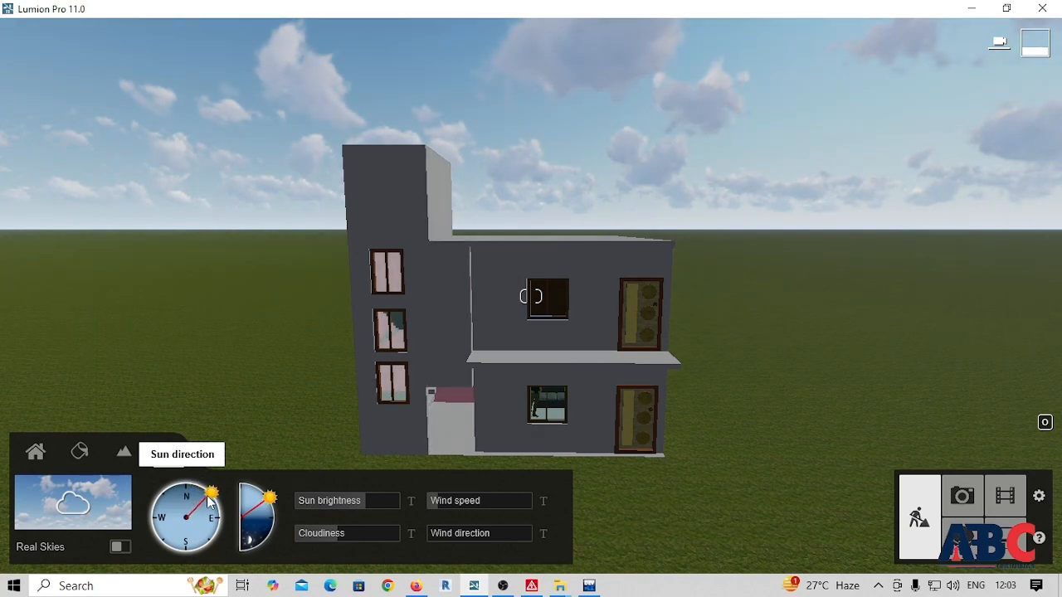
pyautogui.moveTo(208, 499); pyautogui.dragTo(203, 495)
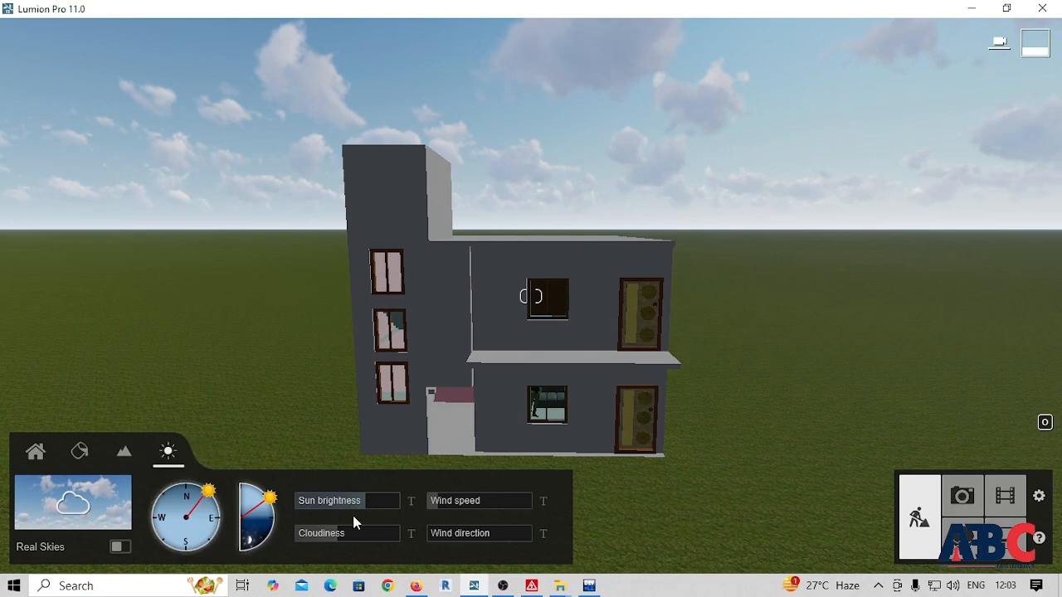
pyautogui.moveTo(271, 500); pyautogui.dragTo(259, 521)
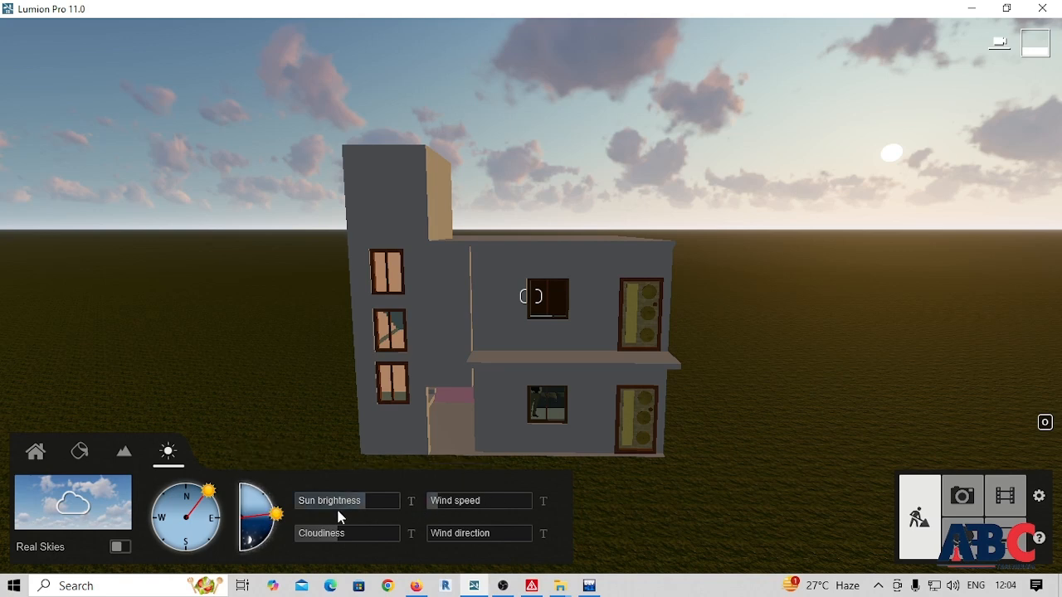
# - Reduce the cloudiness to 0.7 and raise the sun brightness to 0.9
pyautogui.moveTo(321, 532); pyautogui.dragTo(331, 585)
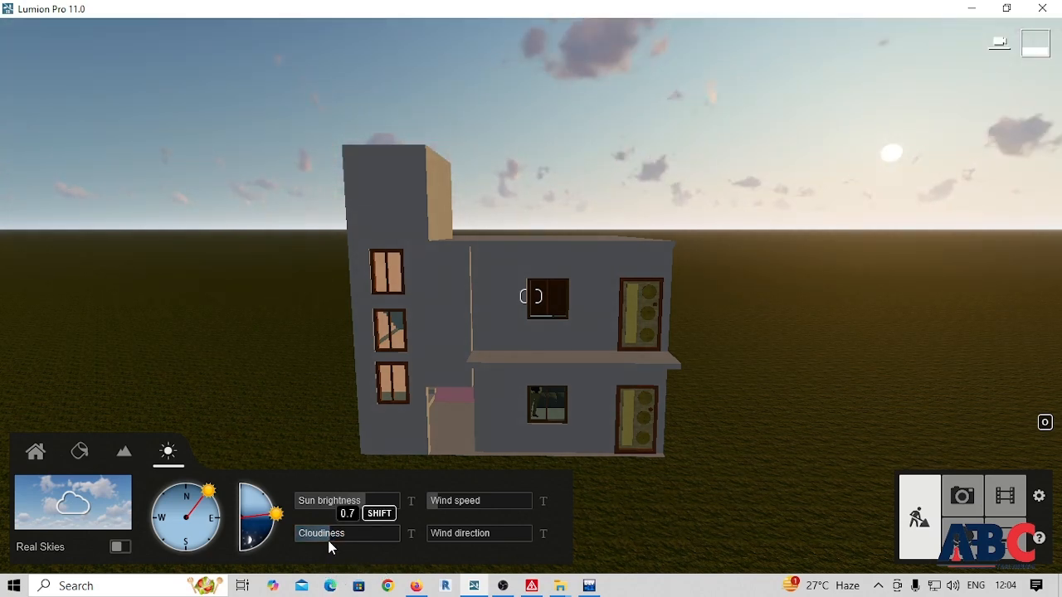
pyautogui.moveTo(336, 541)
pyautogui.mouseDown()
pyautogui.moveTo(353, 542)
pyautogui.moveTo(331, 548)
pyautogui.mouseUp()
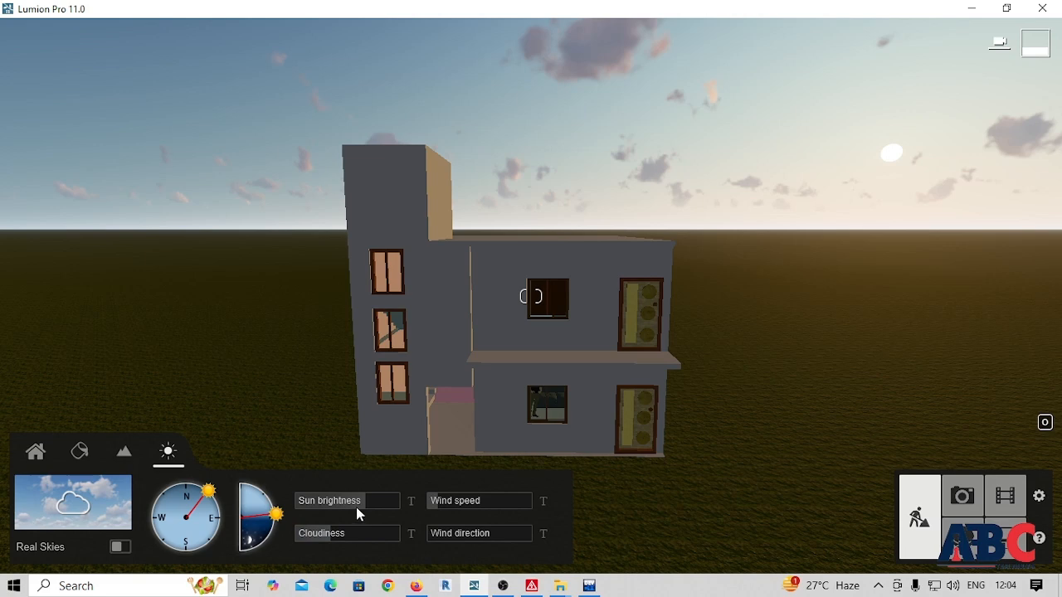
pyautogui.moveTo(357, 504)
pyautogui.moveTo(358, 504); pyautogui.dragTo(390, 507)
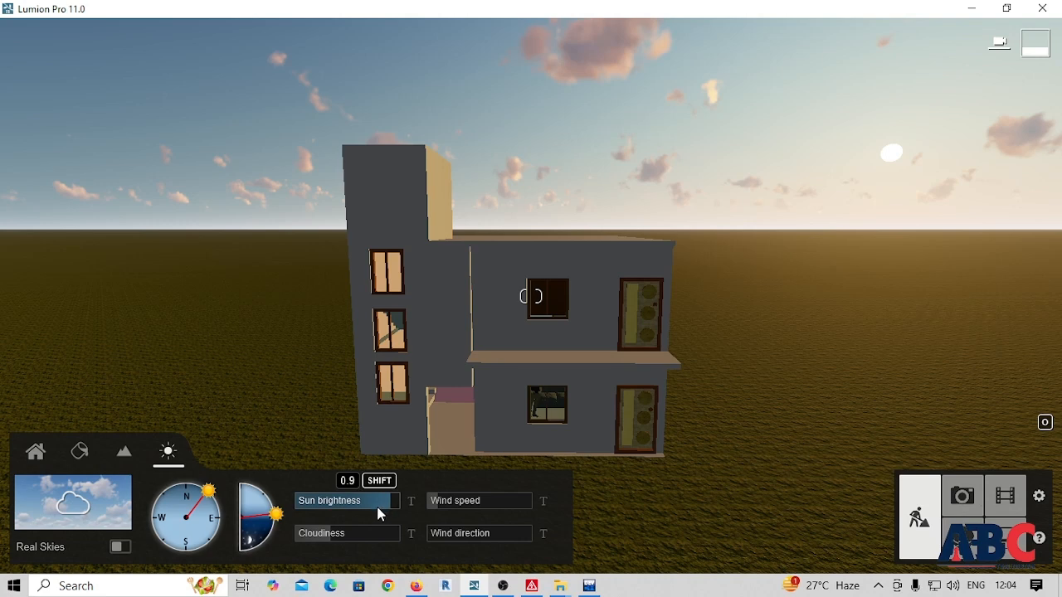
# - Change the sky's clouds to the preset in the middle of the cloud selection
pyautogui.click(92, 519)
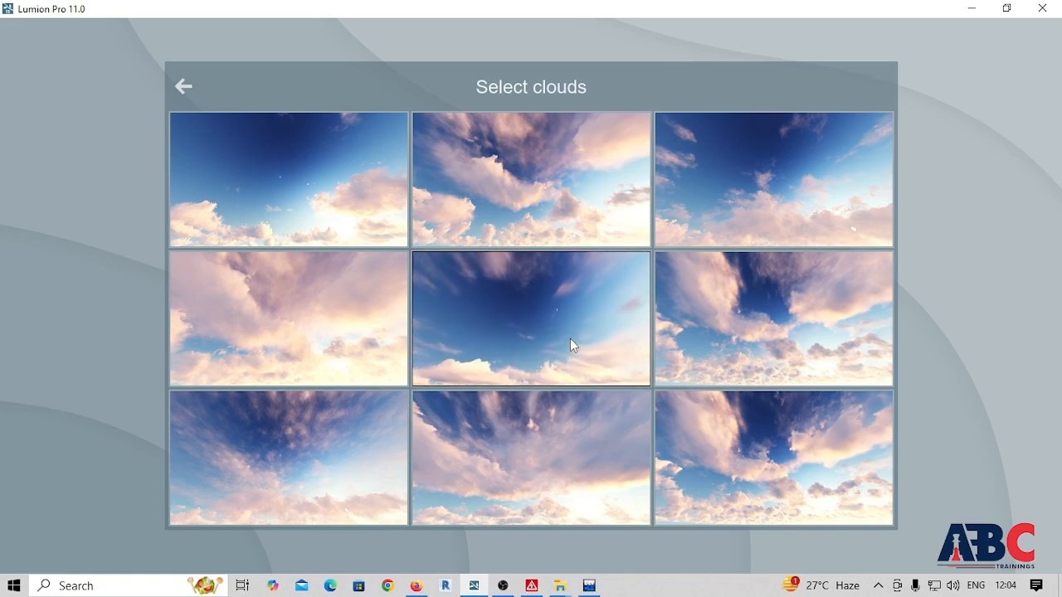
pyautogui.click(571, 340)
pyautogui.moveTo(765, 289); pyautogui.dragTo(638, 342, button='right')
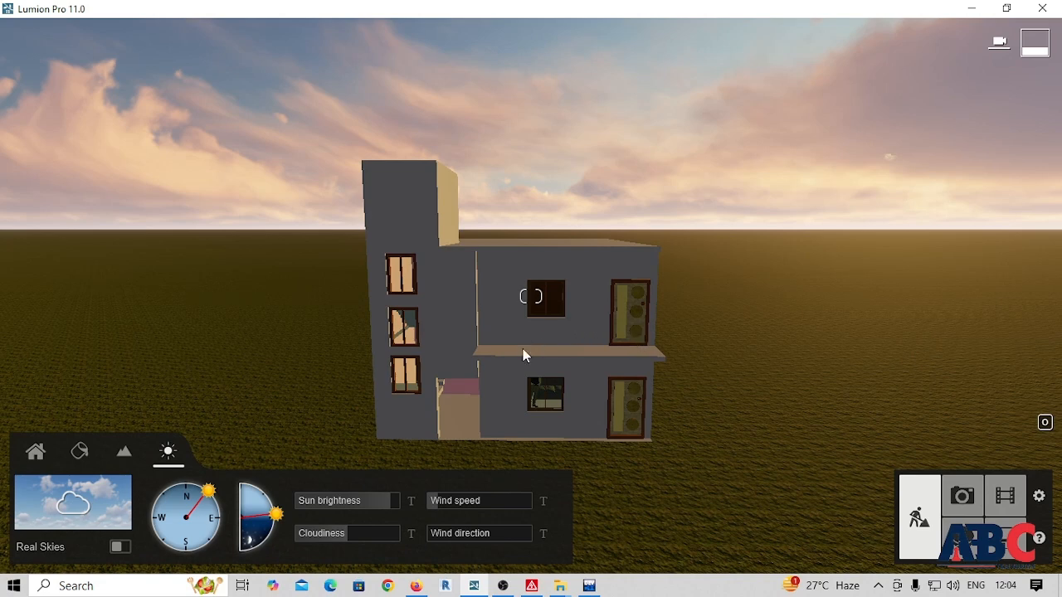
# - Slightly reduce the sun brightness and set both wind speed and wind direction to just under half of their range
pyautogui.click(384, 504)
pyautogui.moveTo(460, 509)
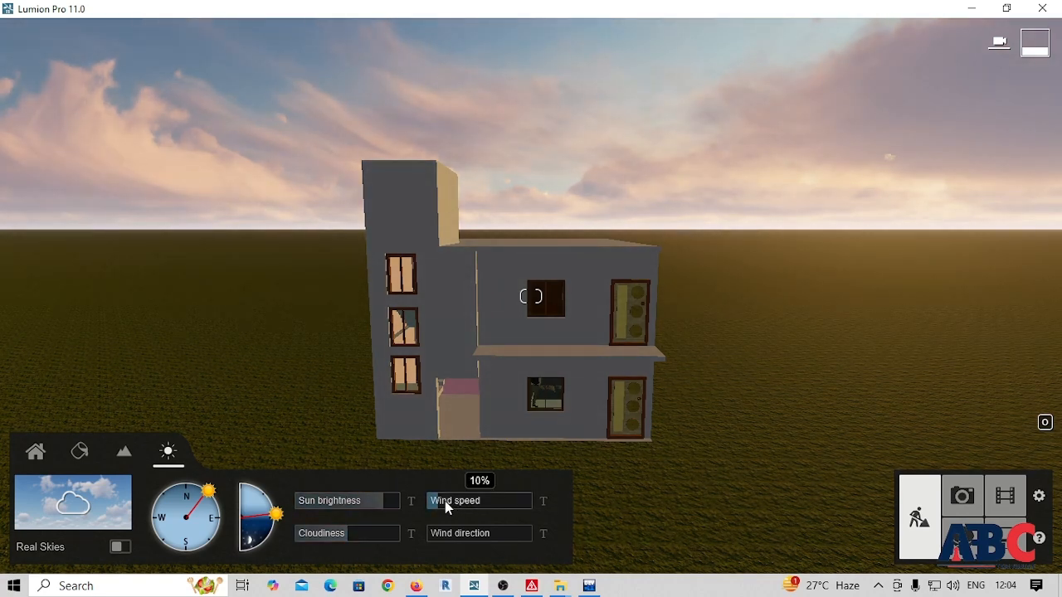
pyautogui.moveTo(440, 509); pyautogui.dragTo(474, 562)
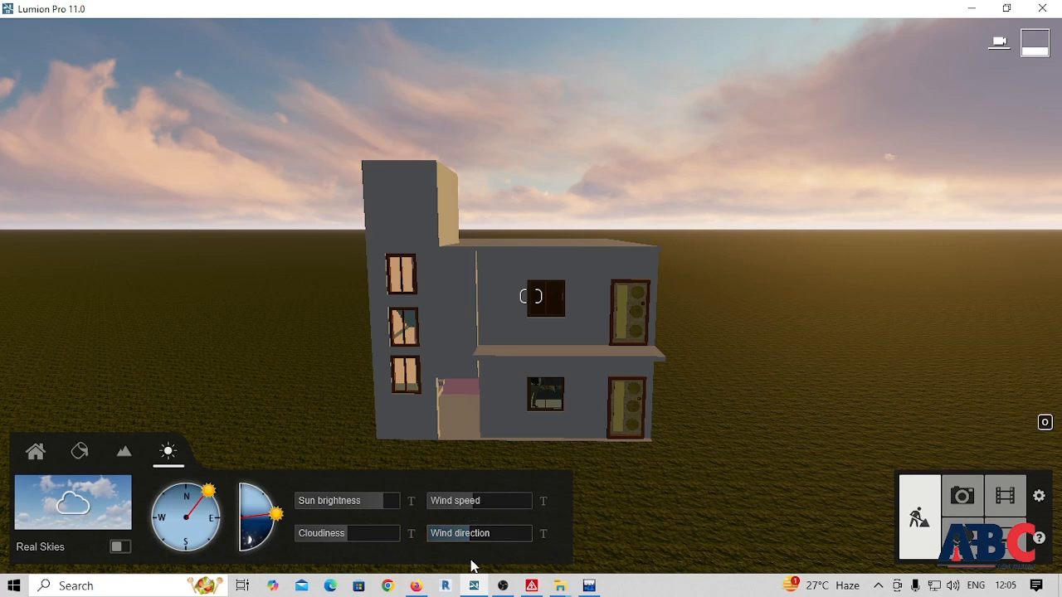
# - Go to the landscape's terrain height sculpting and enlarge the brush to its maximum size
pyautogui.click(125, 458)
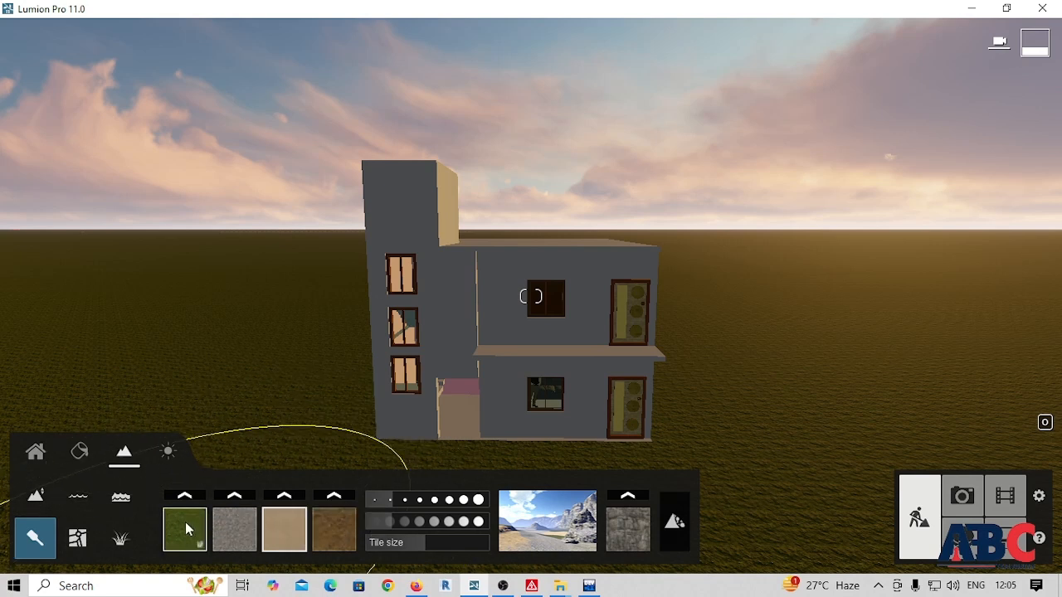
pyautogui.click(79, 451)
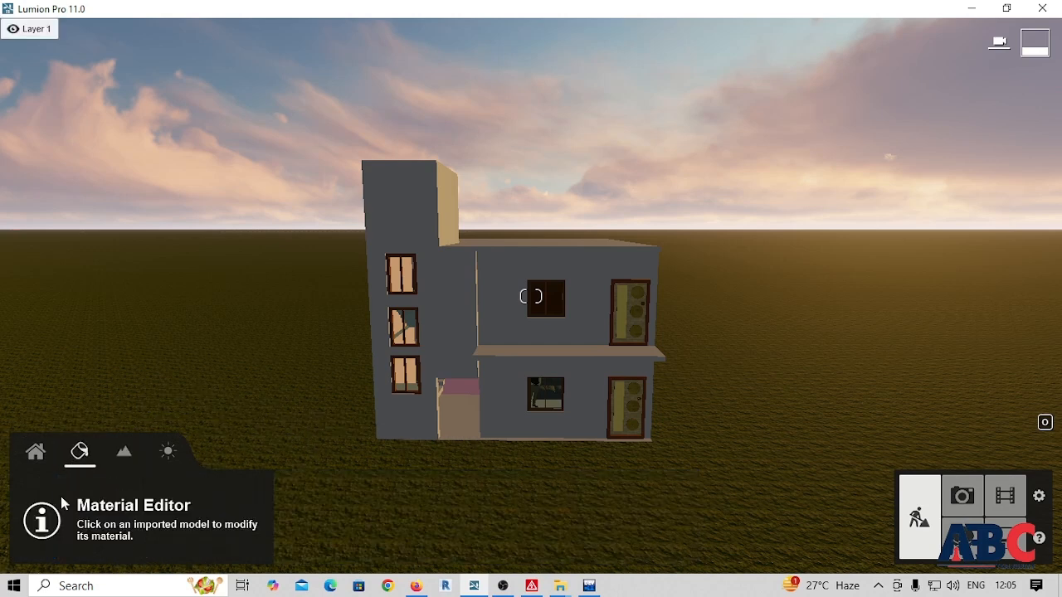
pyautogui.click(131, 452)
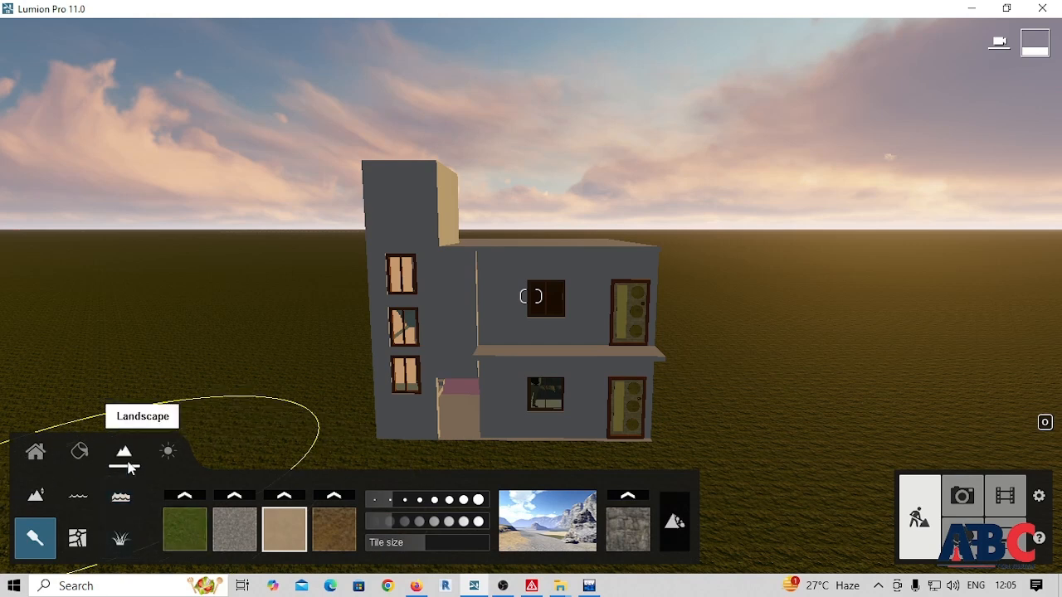
pyautogui.click(48, 498)
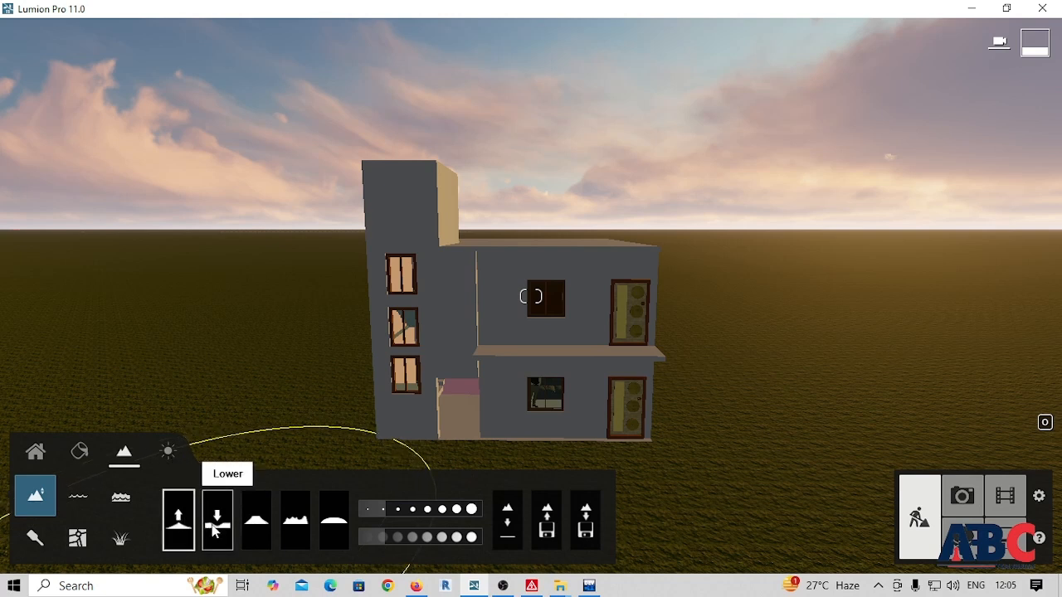
pyautogui.click(256, 530)
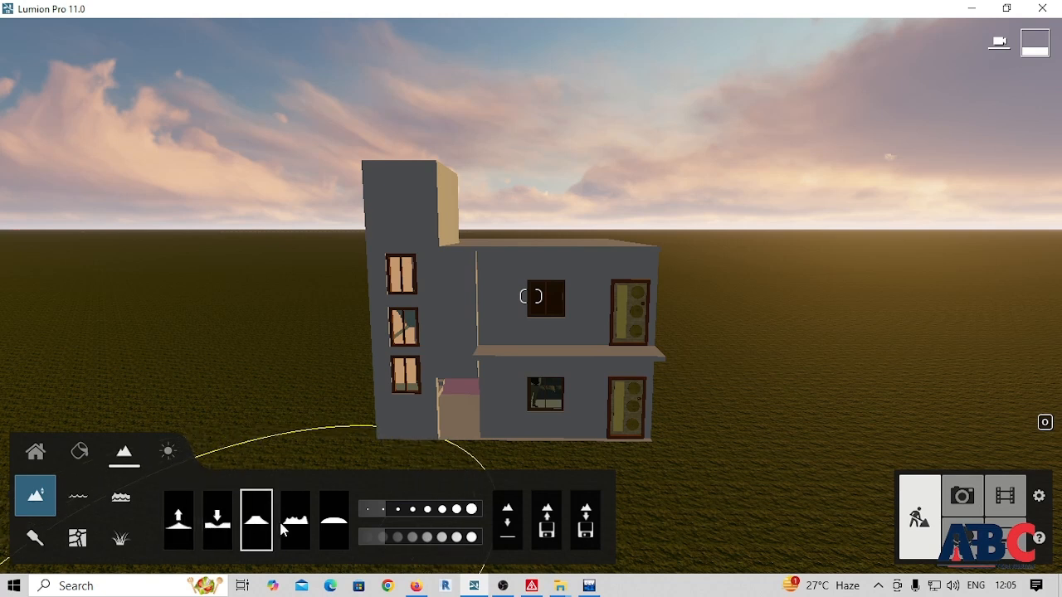
pyautogui.click(333, 522)
pyautogui.click(408, 515)
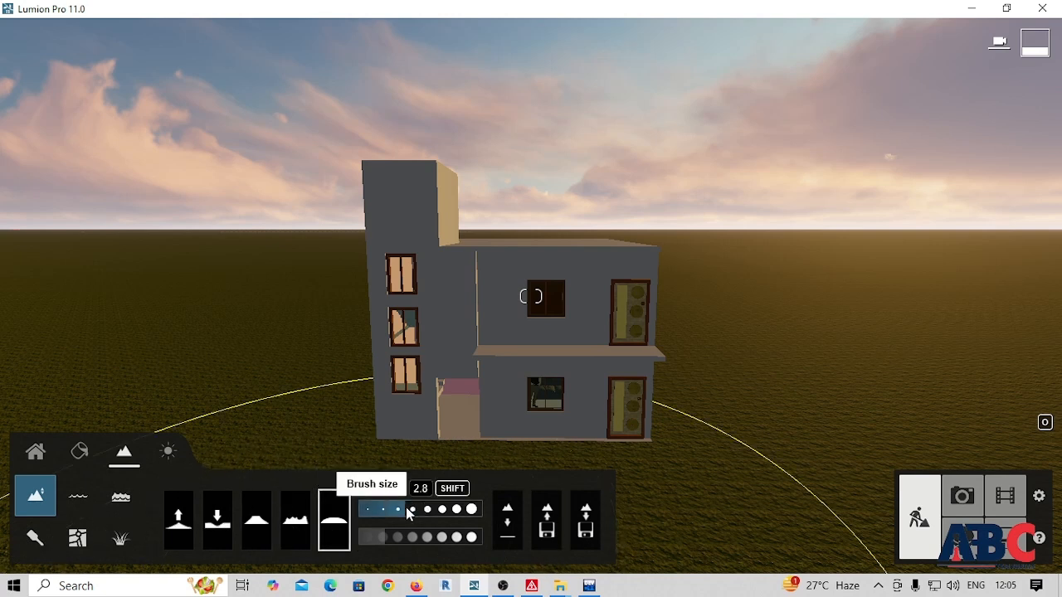
pyautogui.click(470, 514)
pyautogui.click(471, 511)
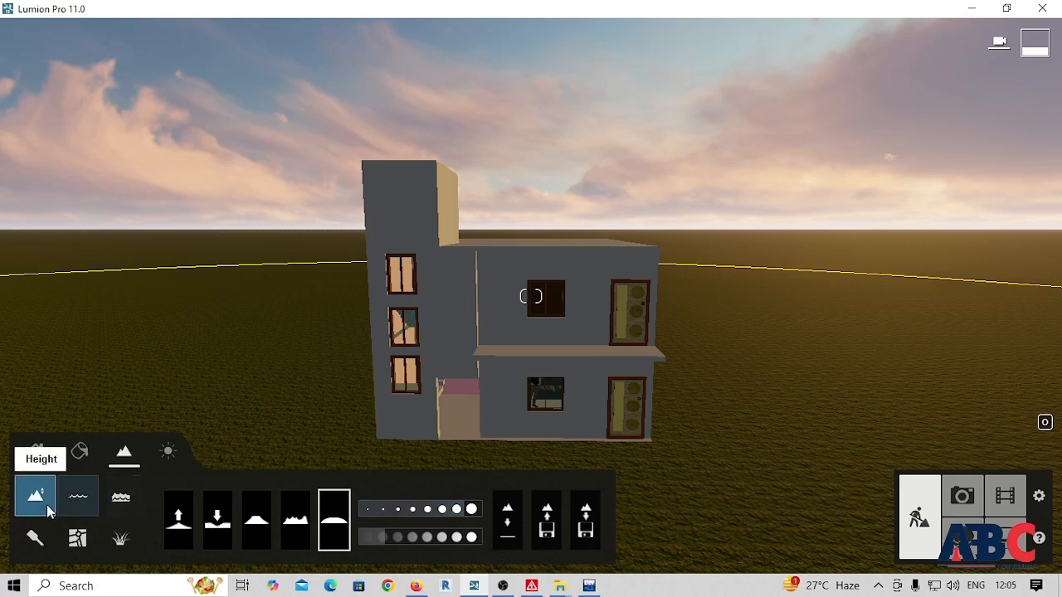
# - Set the terrain sculpting brush speed to 3.6 and choose the Raise brush
pyautogui.click(178, 522)
pyautogui.click(217, 523)
pyautogui.click(253, 529)
pyautogui.click(296, 525)
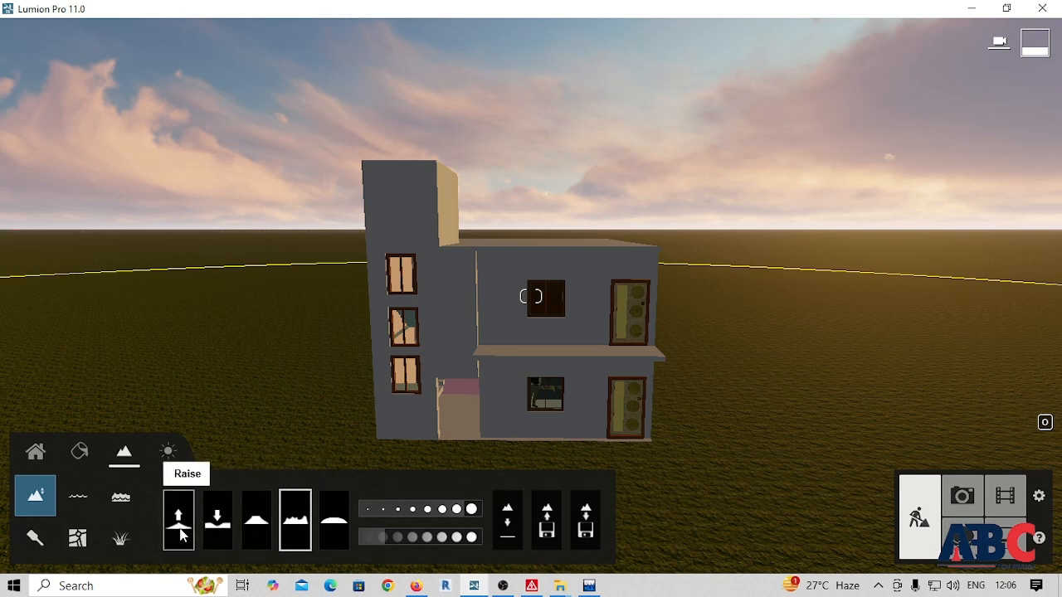
pyautogui.moveTo(388, 537)
pyautogui.mouseDown()
pyautogui.moveTo(429, 541)
pyautogui.moveTo(412, 543)
pyautogui.mouseUp()
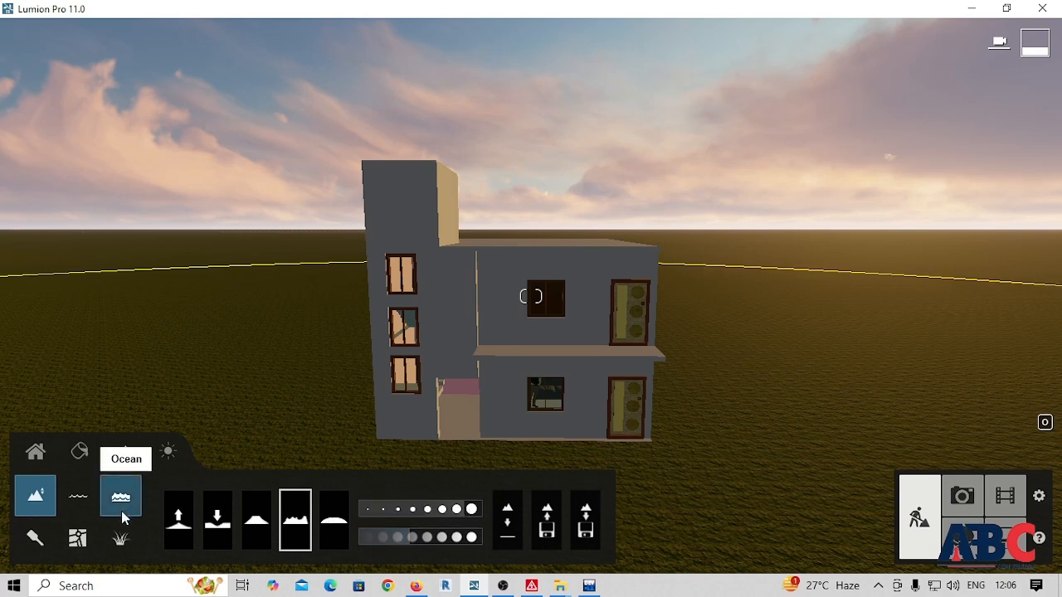
pyautogui.moveTo(430, 537)
pyautogui.mouseDown()
pyautogui.moveTo(472, 544)
pyautogui.moveTo(441, 542)
pyautogui.mouseUp()
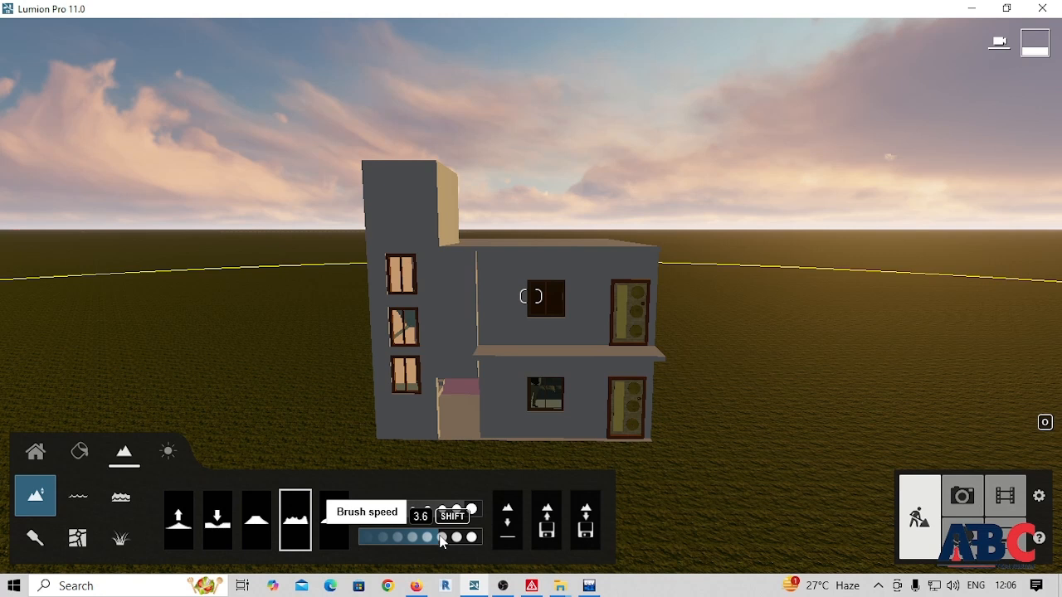
pyautogui.click(180, 523)
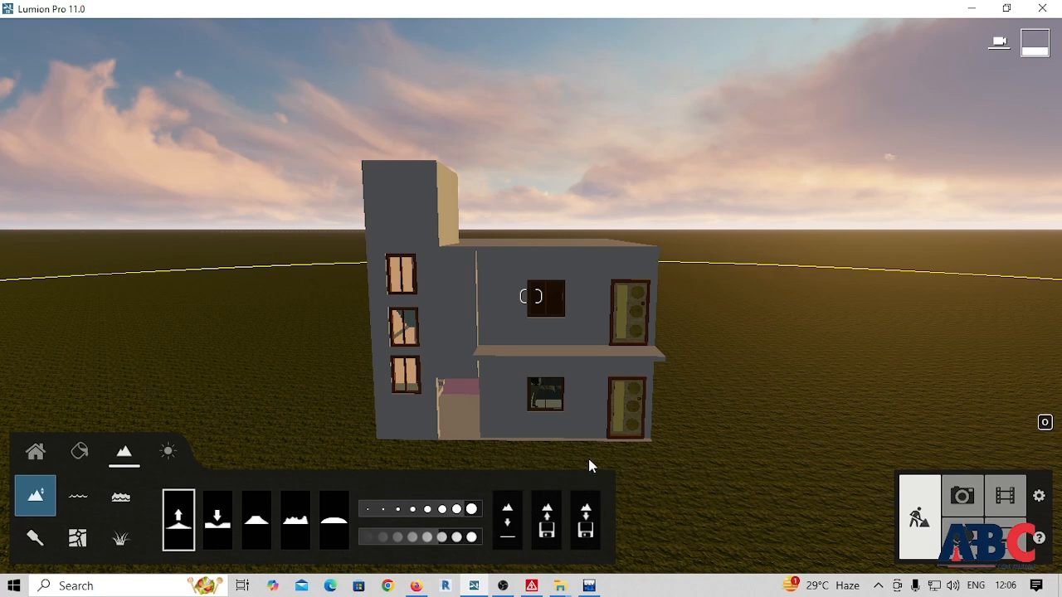
# - Choose the fourth ground texture, brown soil, for landscape painting and increase the tile size to about three quarters of its range
pyautogui.click(35, 539)
pyautogui.click(197, 539)
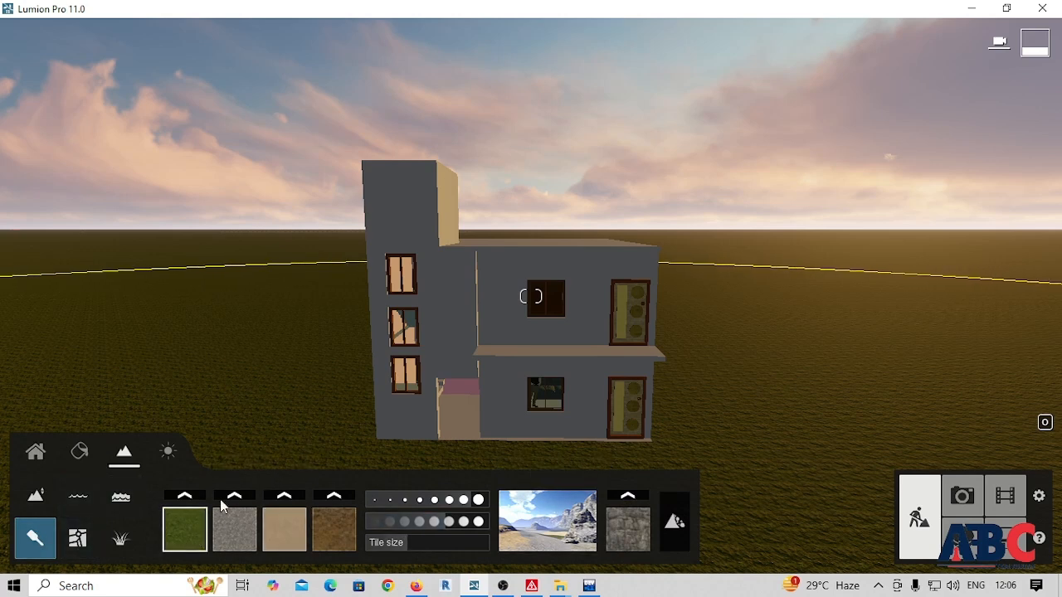
pyautogui.click(241, 539)
pyautogui.click(269, 542)
pyautogui.click(319, 533)
pyautogui.moveTo(446, 537); pyautogui.dragTo(478, 540)
# - Apply the greyish rocky landscape preset, the fourth in the first row, to the ground around the house
pyautogui.click(540, 537)
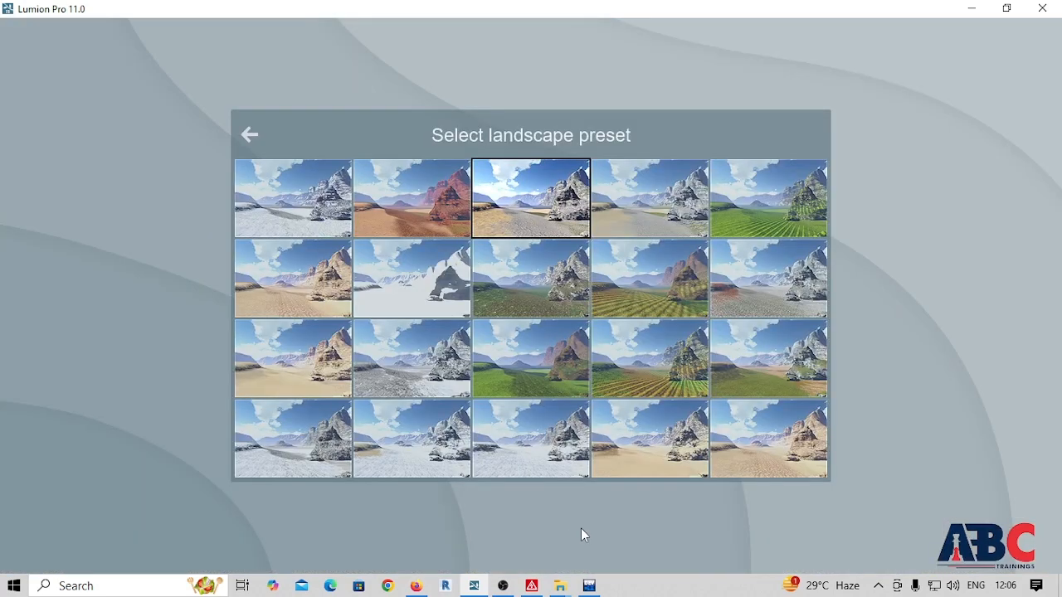
pyautogui.click(637, 215)
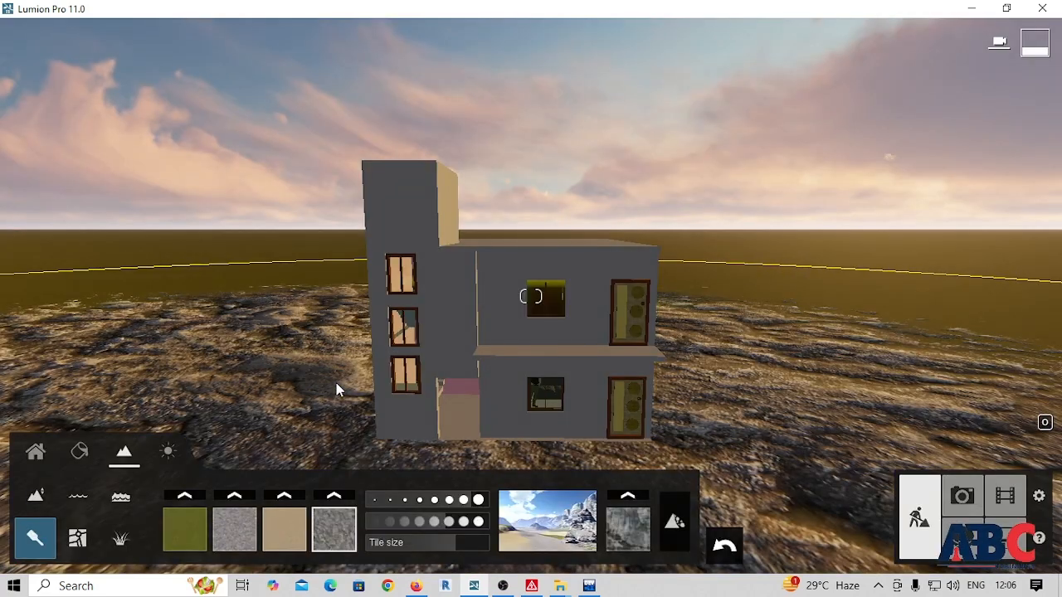
pyautogui.scroll(-2, 683, 335)
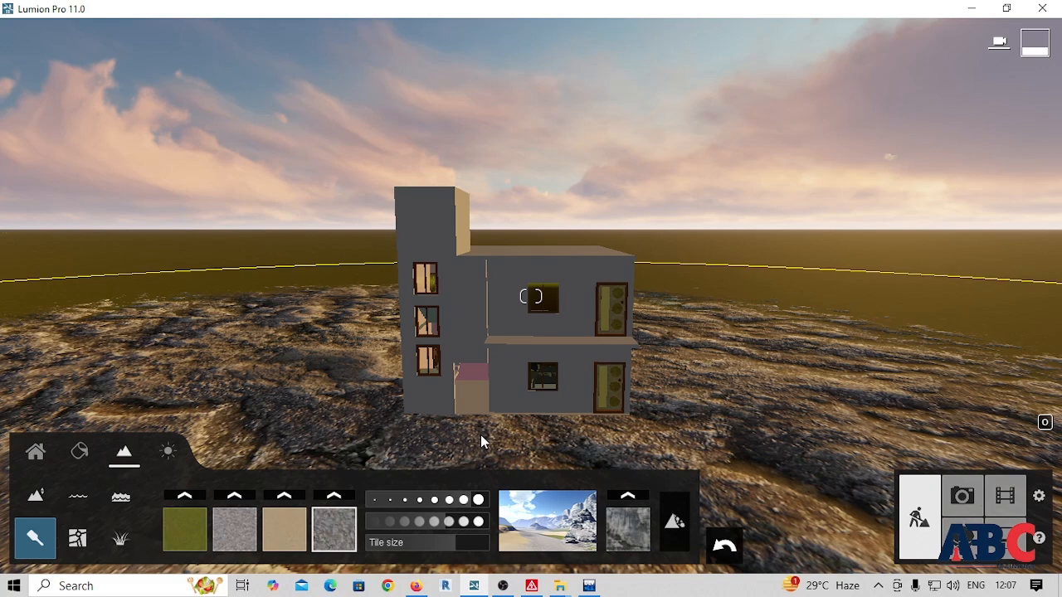
pyautogui.scroll(2, 476, 438)
pyautogui.scroll(-2, 477, 438)
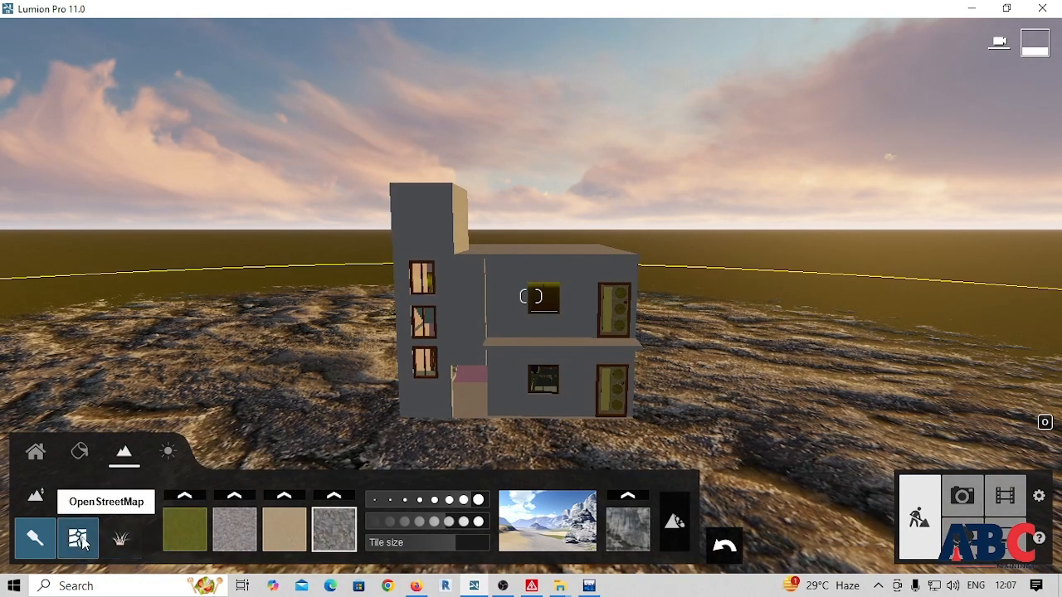
# - Look over the OpenStreetMap and landscape grass settings, and select the third, sandy ground texture for painting
pyautogui.click(80, 539)
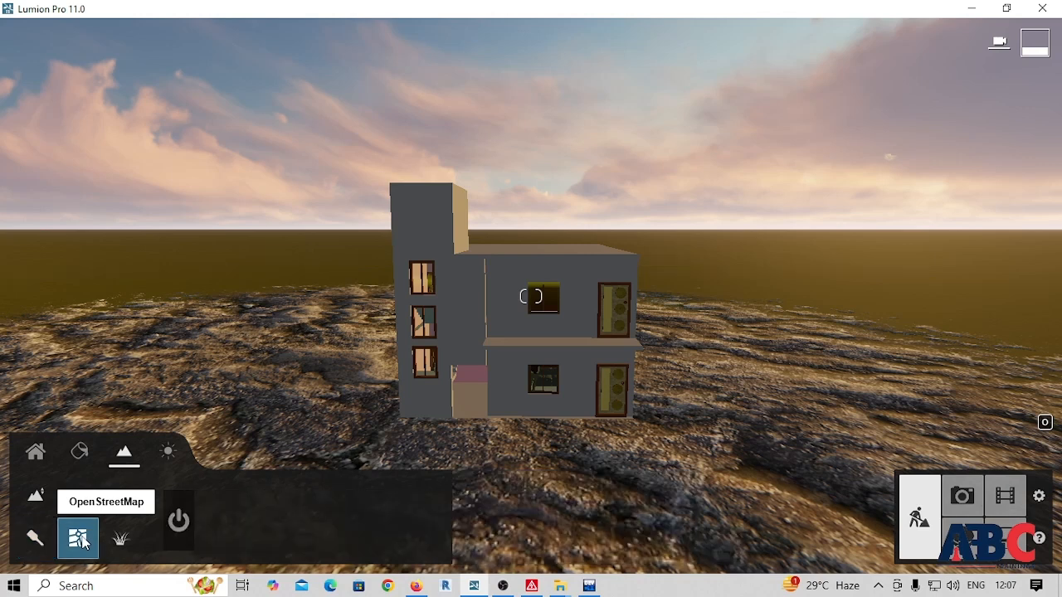
pyautogui.click(123, 547)
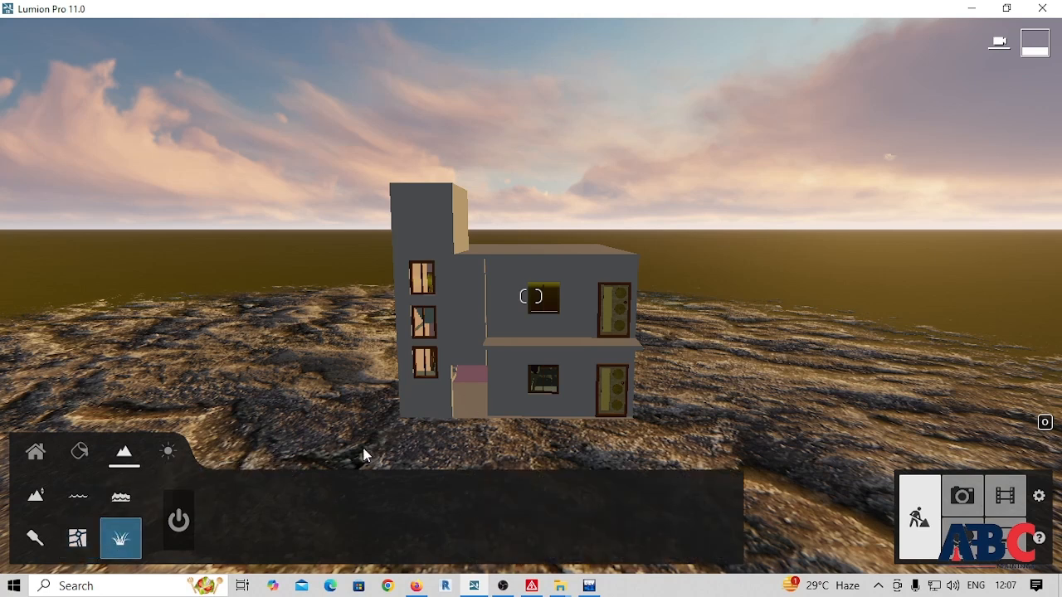
pyautogui.click(35, 537)
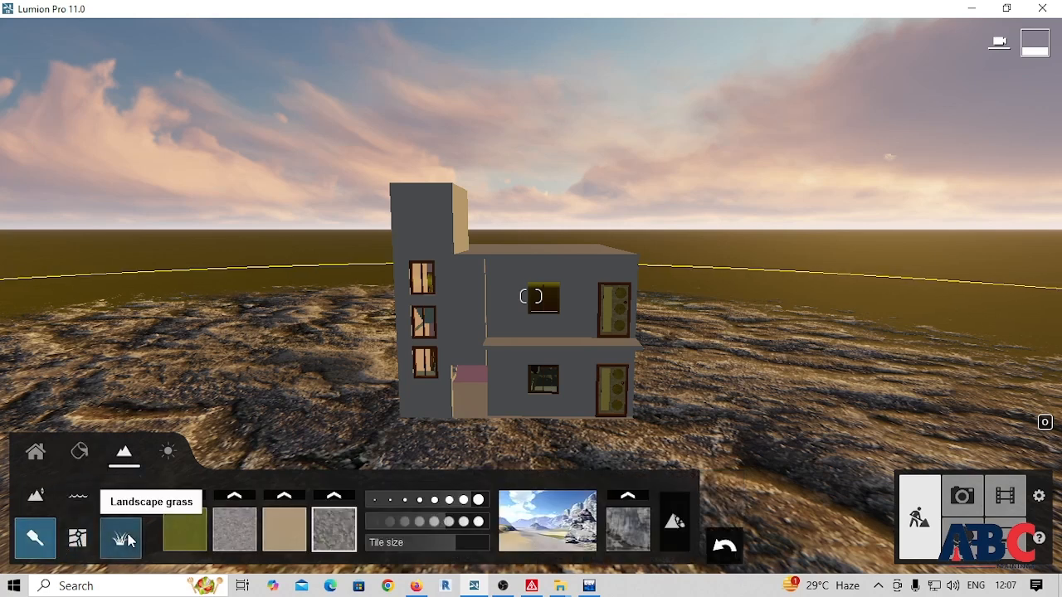
pyautogui.click(181, 533)
pyautogui.click(229, 527)
pyautogui.click(282, 530)
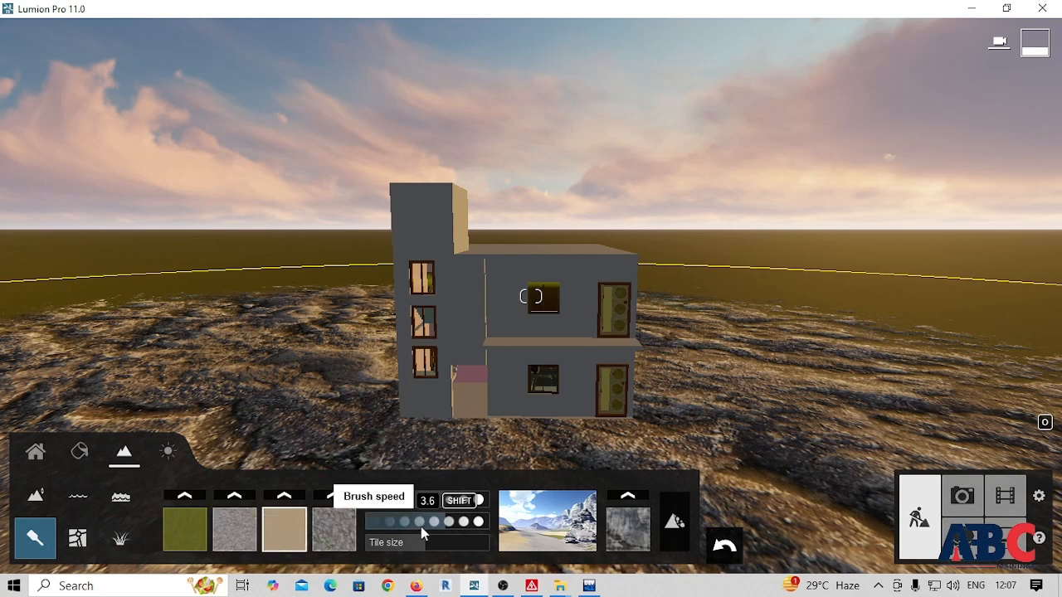
# - Switch from the ocean settings to the water tool and choose the first water type, clear blue-green over sand
pyautogui.click(122, 502)
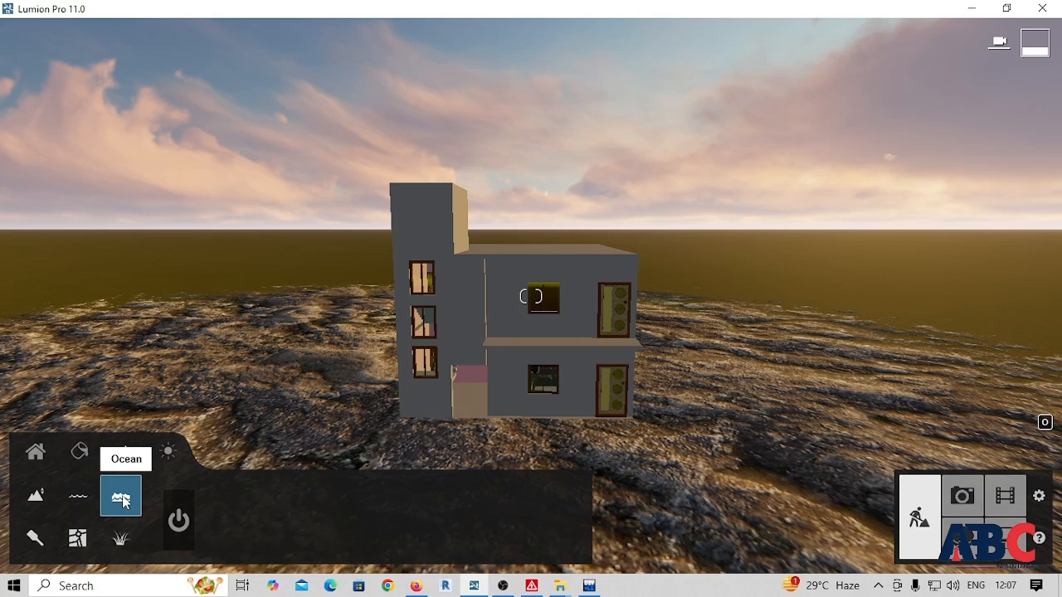
pyautogui.click(79, 498)
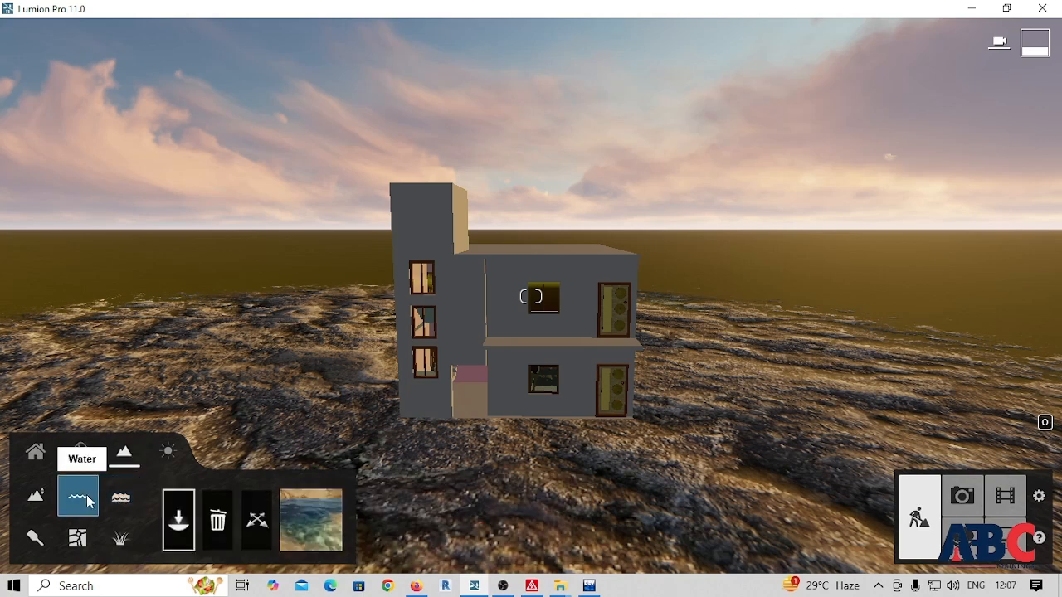
pyautogui.click(301, 529)
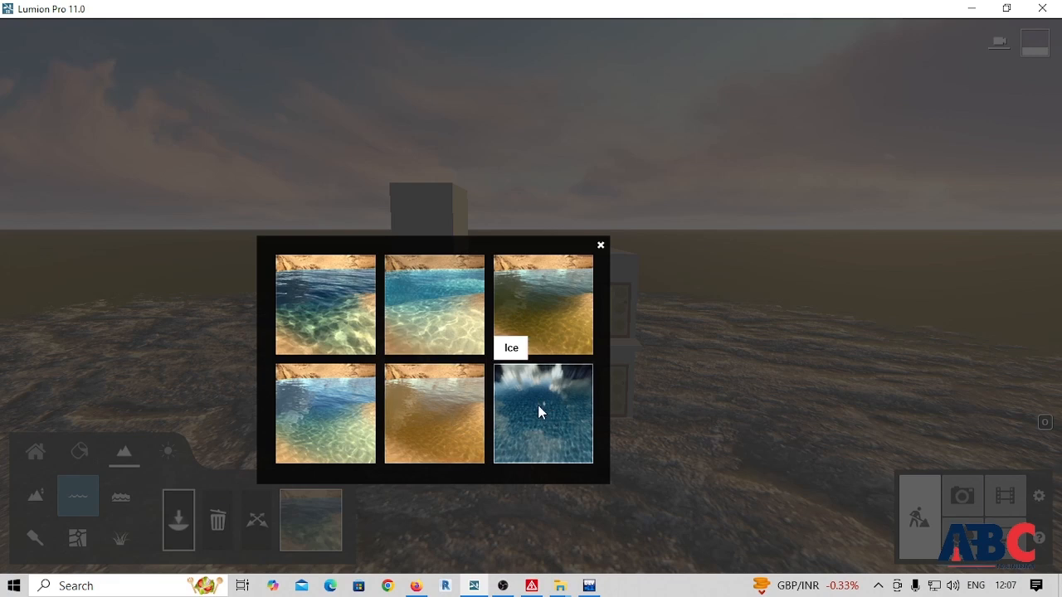
pyautogui.click(314, 327)
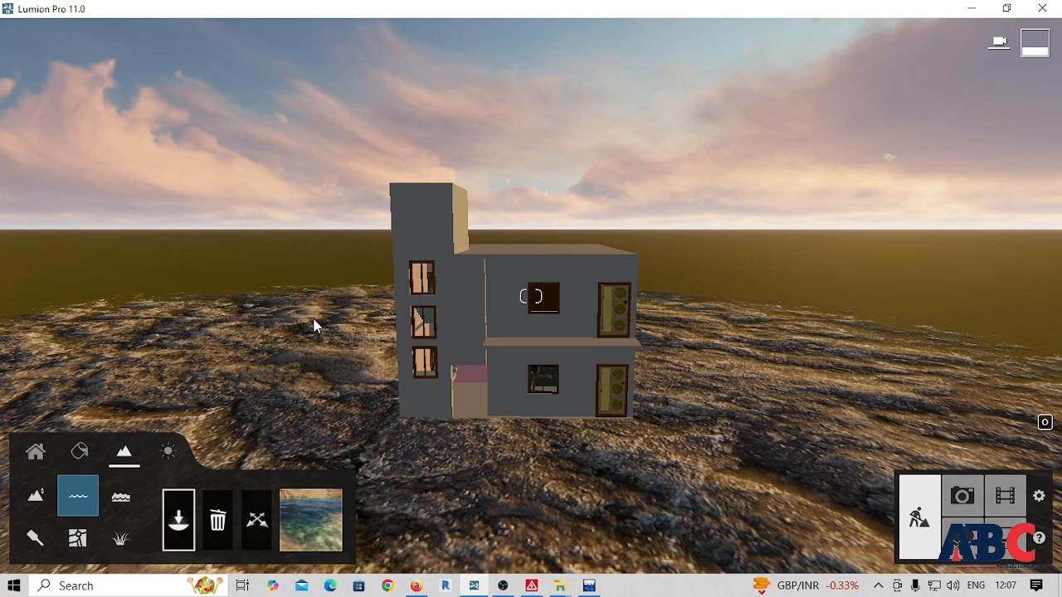
# - Reopen the water types and choose the first one, clear blue-green water over sand
pyautogui.press('s')
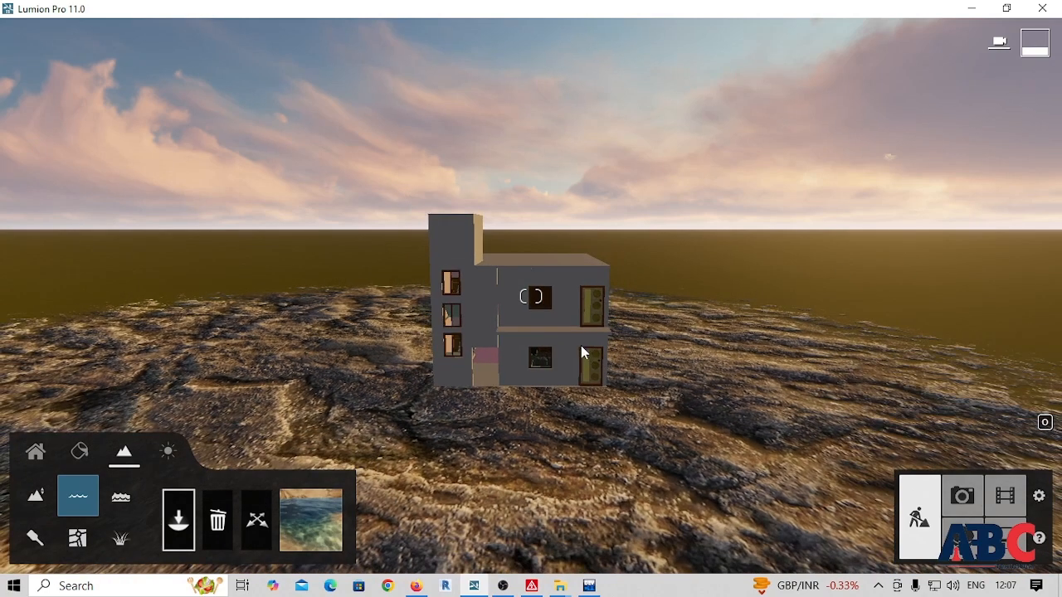
pyautogui.press('w')
pyautogui.click(295, 501)
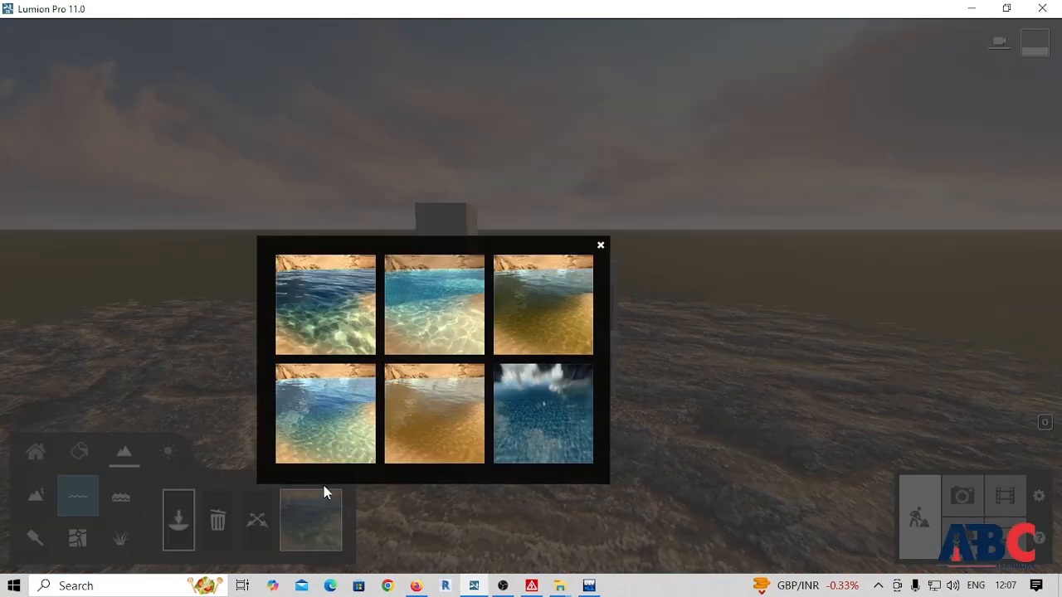
pyautogui.click(345, 329)
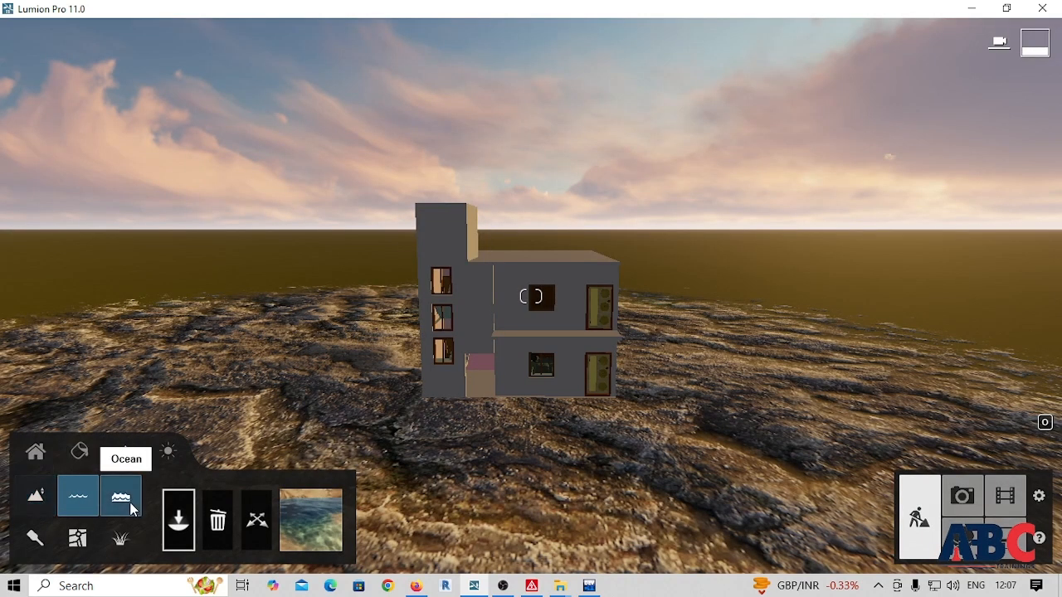
# - Turn on landscape grass for the terrain and raise the grass height almost to its maximum
pyautogui.click(125, 541)
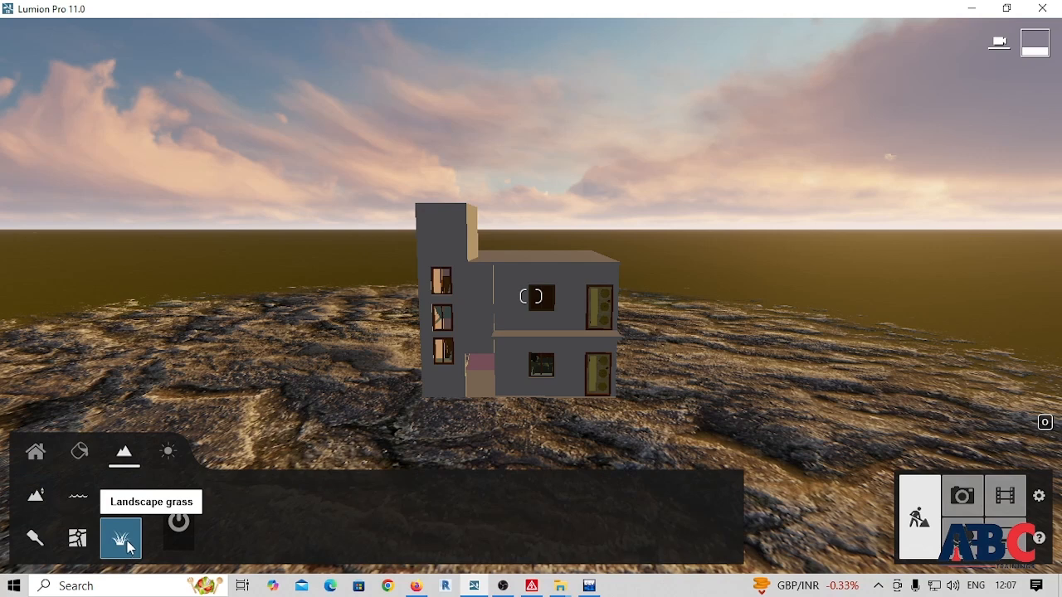
pyautogui.click(178, 523)
pyautogui.moveTo(243, 502); pyautogui.dragTo(317, 521)
pyautogui.scroll(-3, 307, 309)
pyautogui.scroll(1, 418, 294)
pyautogui.scroll(-3, 408, 320)
# - Increase the landscape grass size to near its maximum and the grass wildness to about four fifths of its range
pyautogui.moveTo(415, 312); pyautogui.dragTo(365, 447, button='right')
pyautogui.moveTo(448, 199); pyautogui.dragTo(451, 243, button='right')
pyautogui.scroll(-1, 456, 290)
pyautogui.scroll(2, 498, 382)
pyautogui.moveTo(236, 498); pyautogui.dragTo(363, 550)
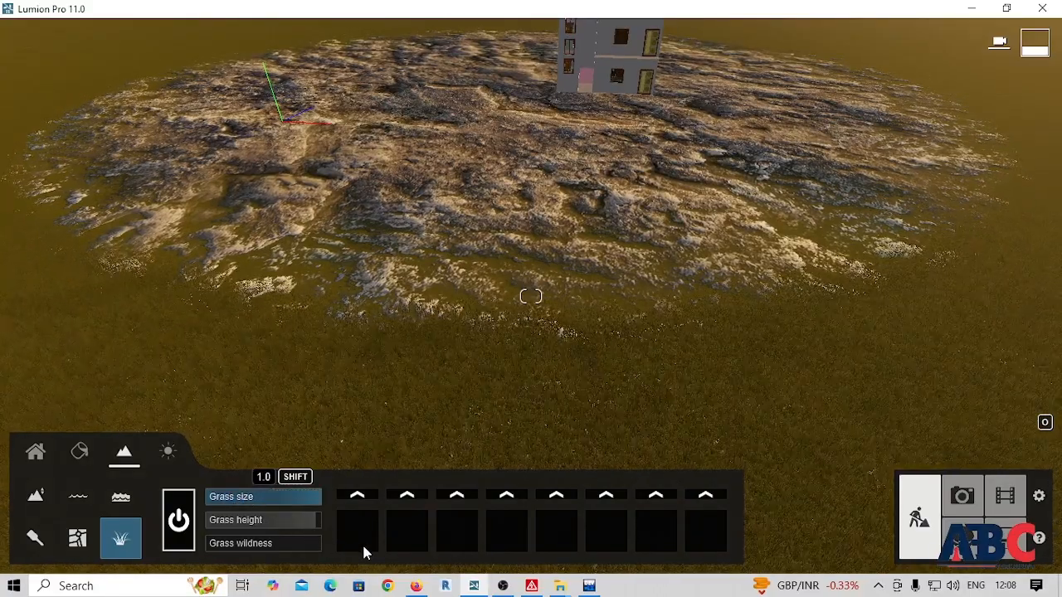
pyautogui.moveTo(203, 535); pyautogui.dragTo(307, 532)
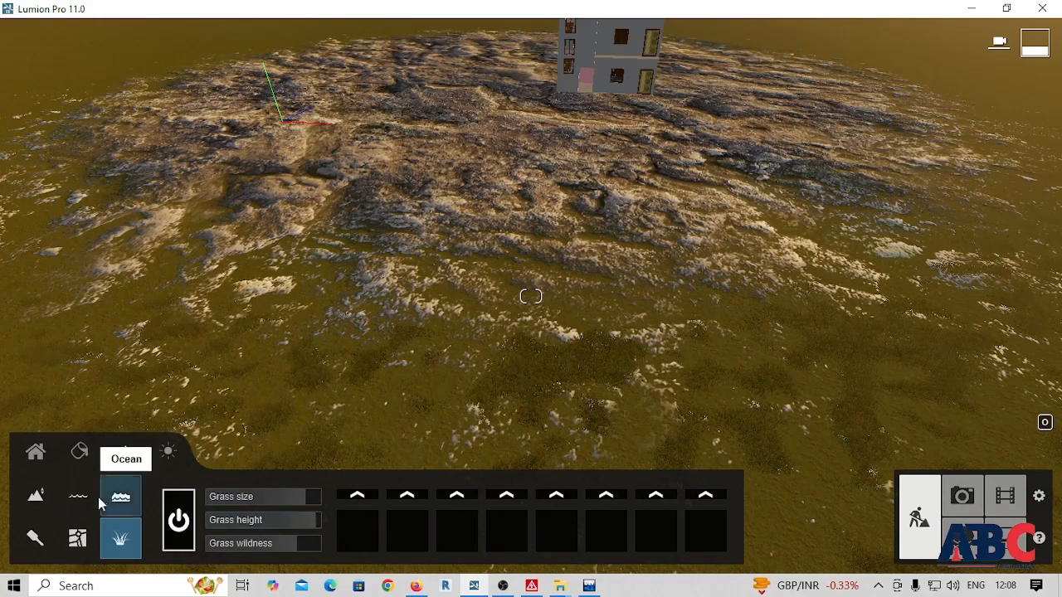
# - Assign landscape grass to the third, sandy paint texture and set the fourth, rocky texture's tile size to about 80.2x
pyautogui.click(36, 549)
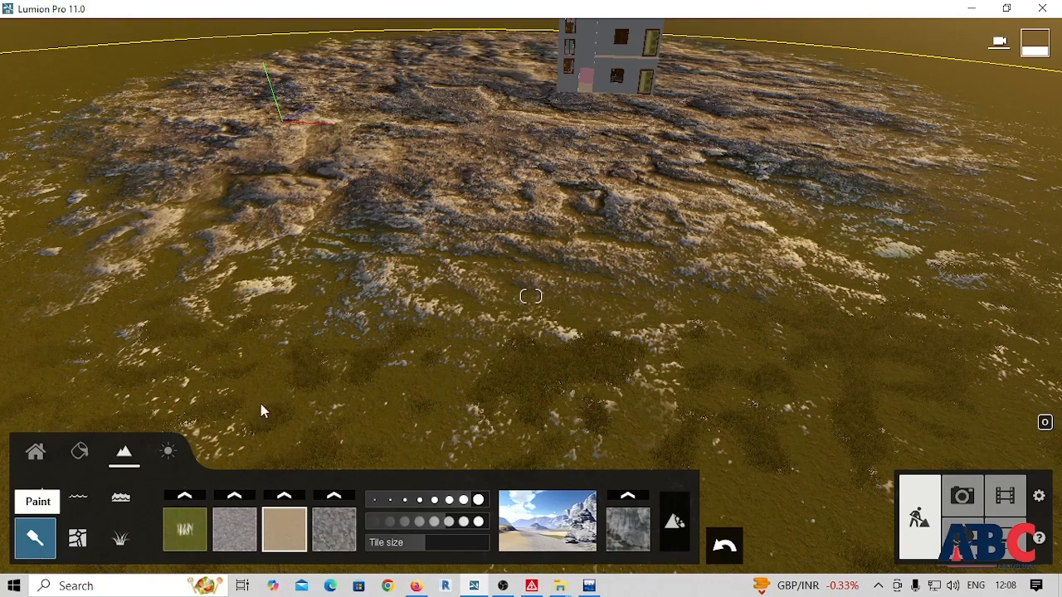
pyautogui.click(297, 547)
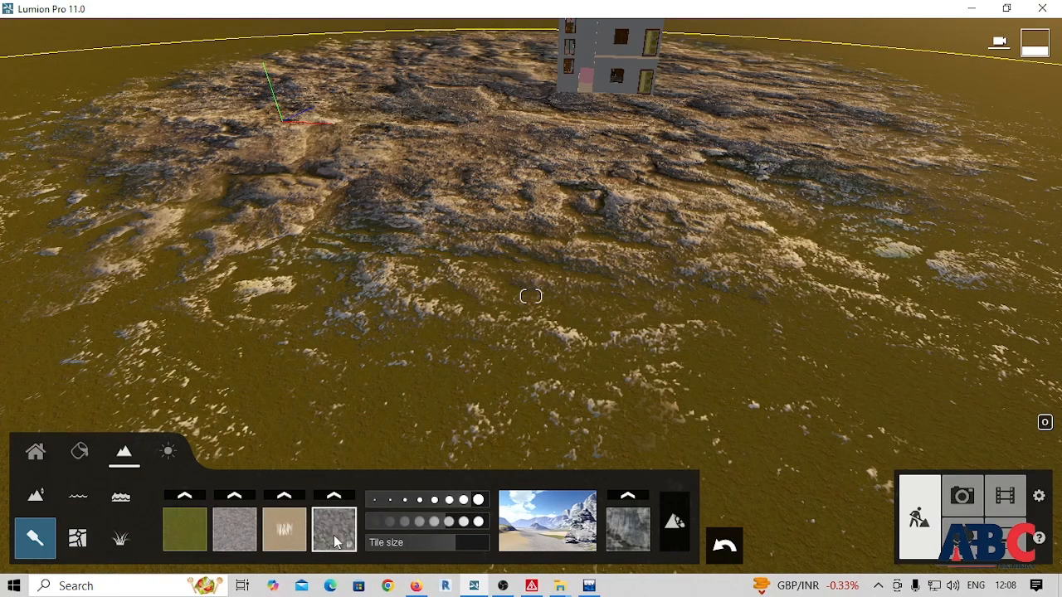
pyautogui.moveTo(432, 541); pyautogui.dragTo(465, 545)
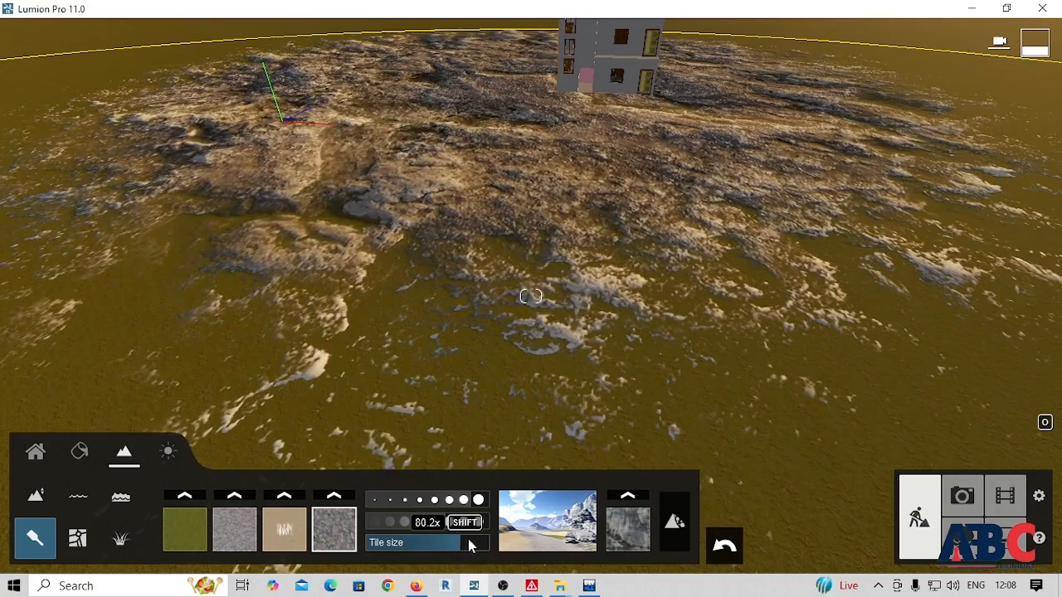
# - Select the sandy third ground texture, and assign landscape grass to the first, green texture slot
pyautogui.click(285, 536)
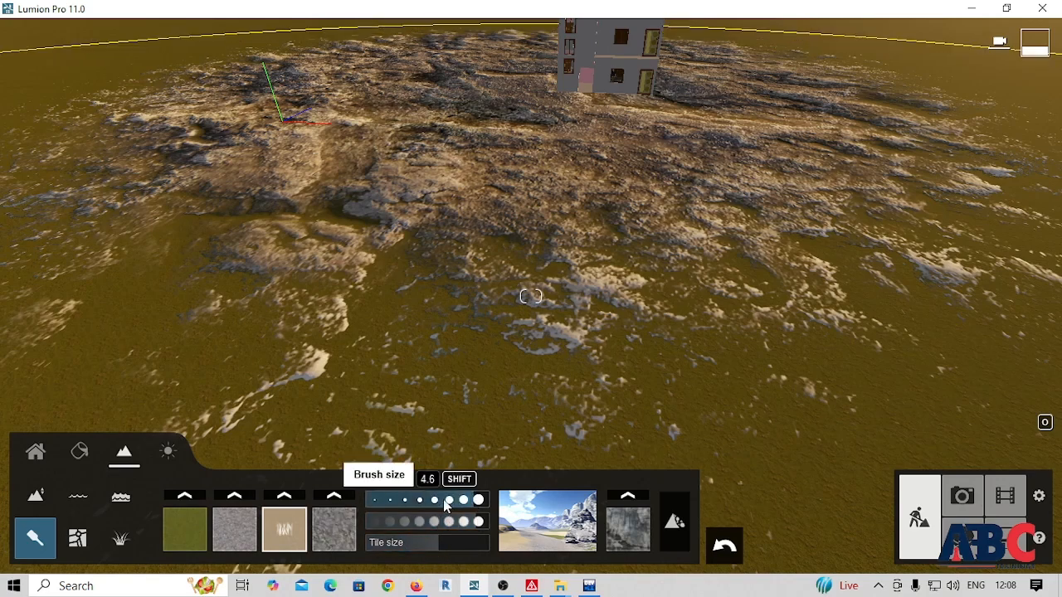
pyautogui.click(204, 539)
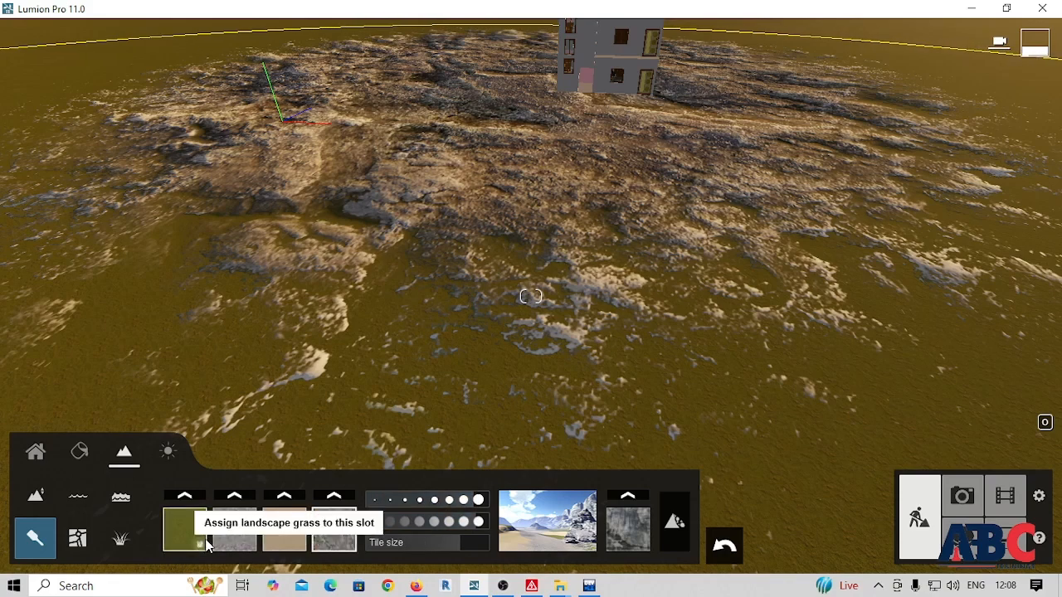